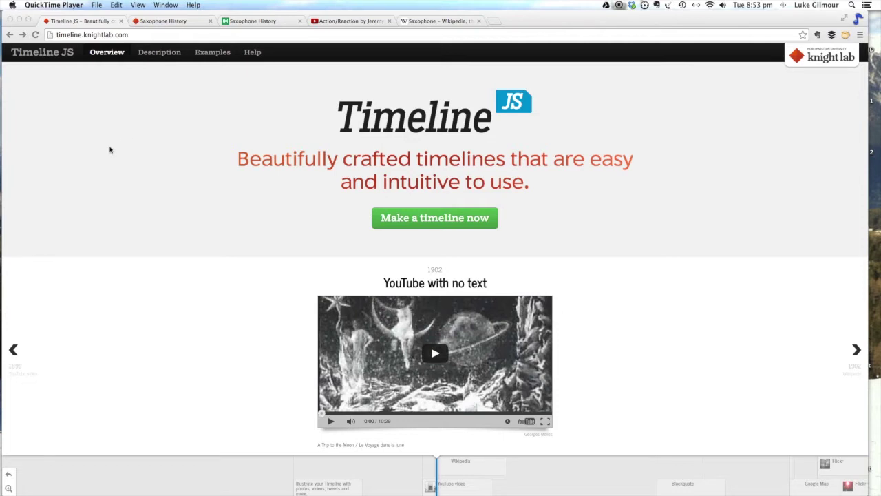
Scroll through the TimelineJS page and back to the demo timeline.
mouse_move(2, 224)
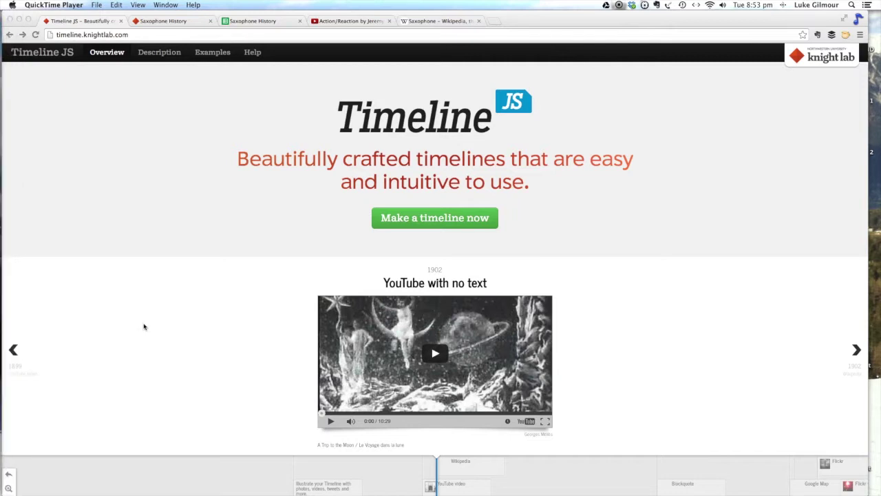
scroll(144, 326, "down", 2)
scroll(144, 326, "down", 3)
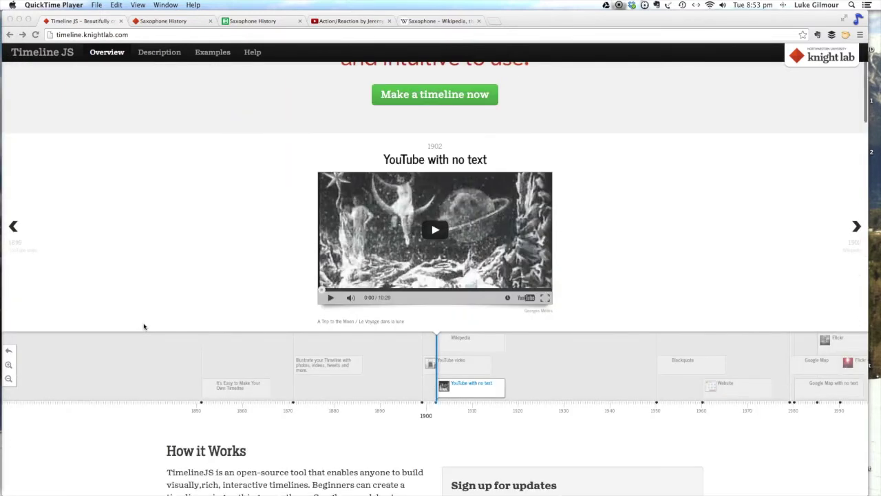
scroll(144, 326, "down", 3)
scroll(144, 326, "down", 1)
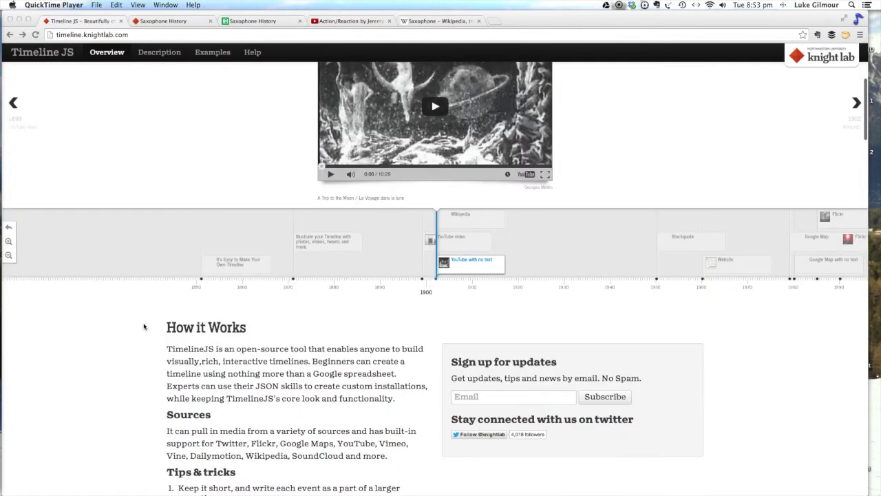
scroll(144, 326, "down", 5)
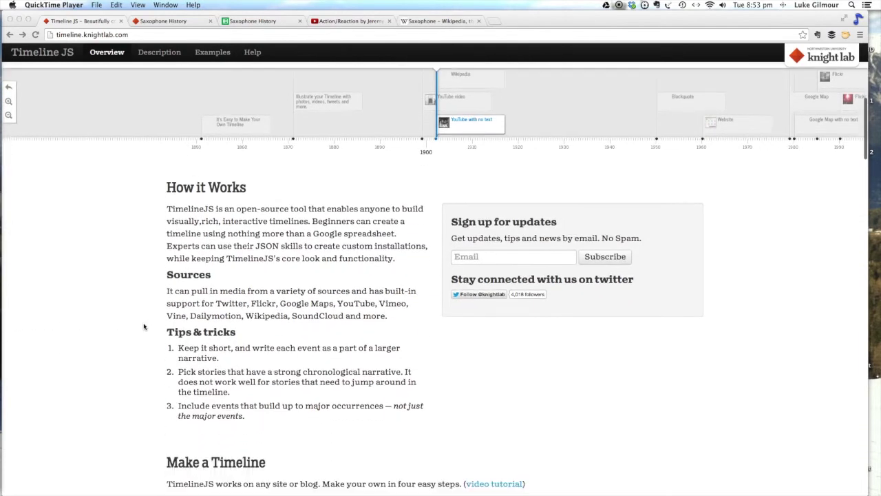
scroll(144, 326, "down", 5)
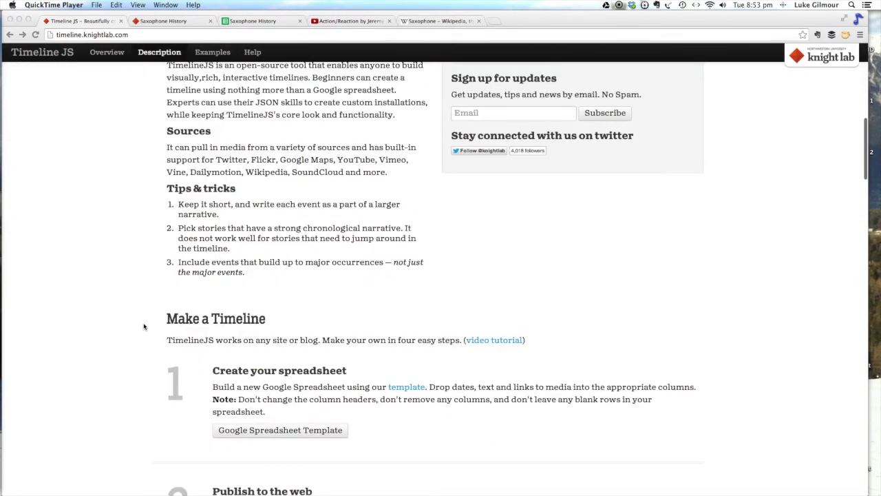
scroll(144, 326, "down", 3)
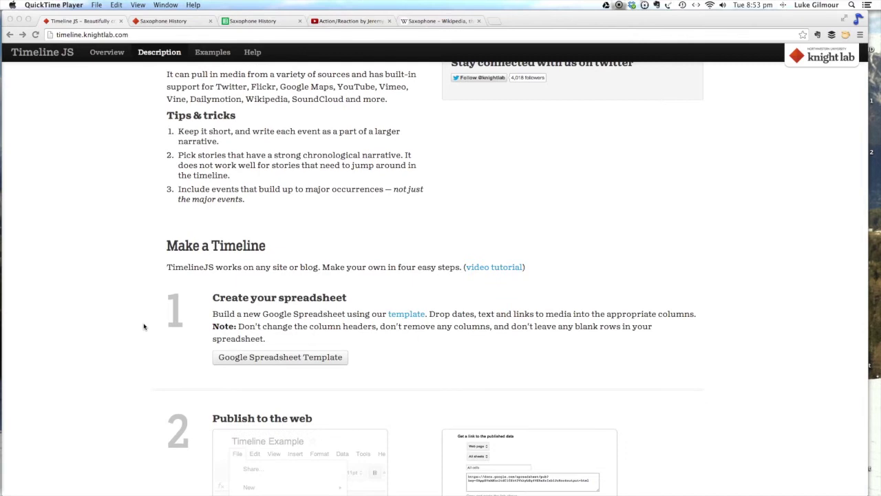
scroll(144, 327, "up", 12)
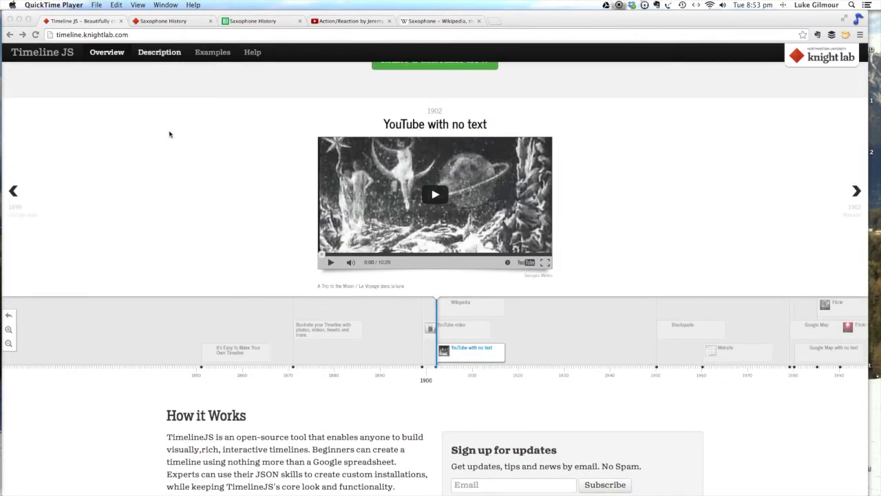
scroll(169, 132, "up", 5)
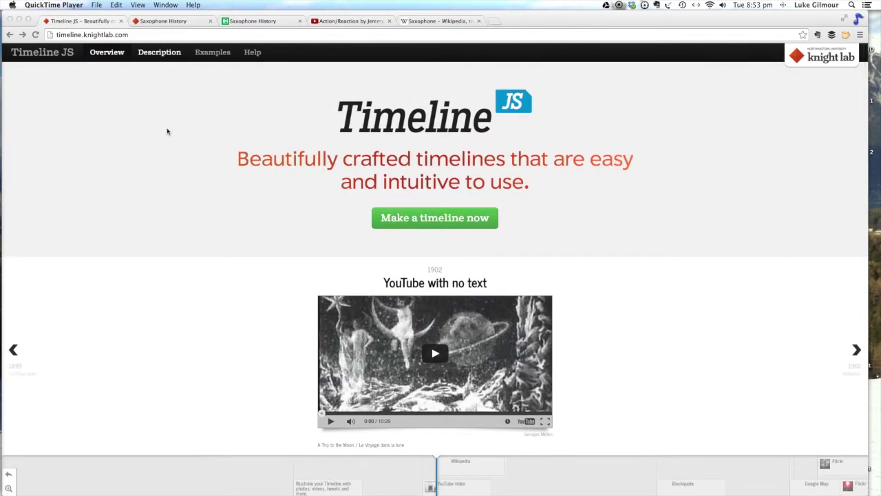
scroll(167, 132, "down", 5)
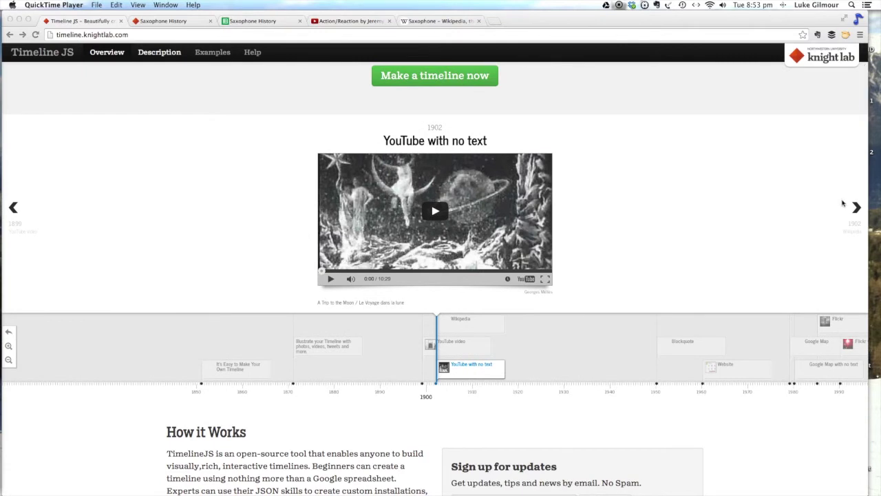
Advance the demo timeline four events to the 1960 Website slide.
left_click(856, 208)
left_click(856, 208)
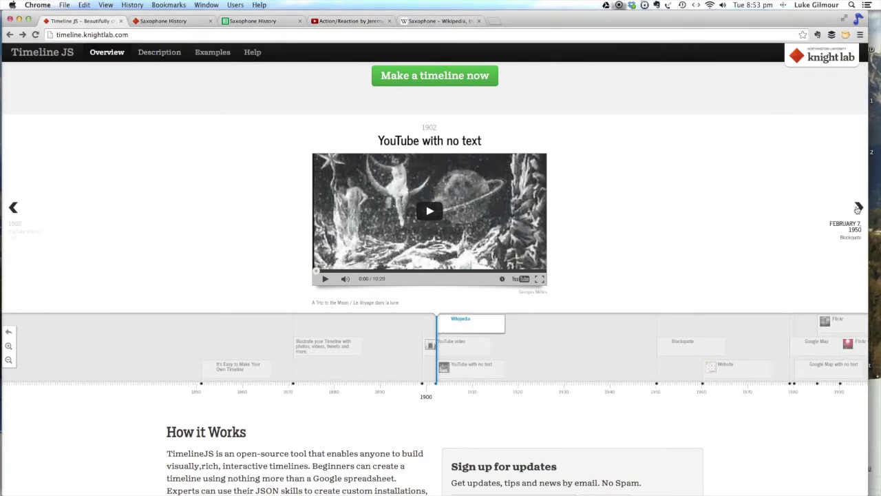
left_click(856, 208)
left_click(856, 208)
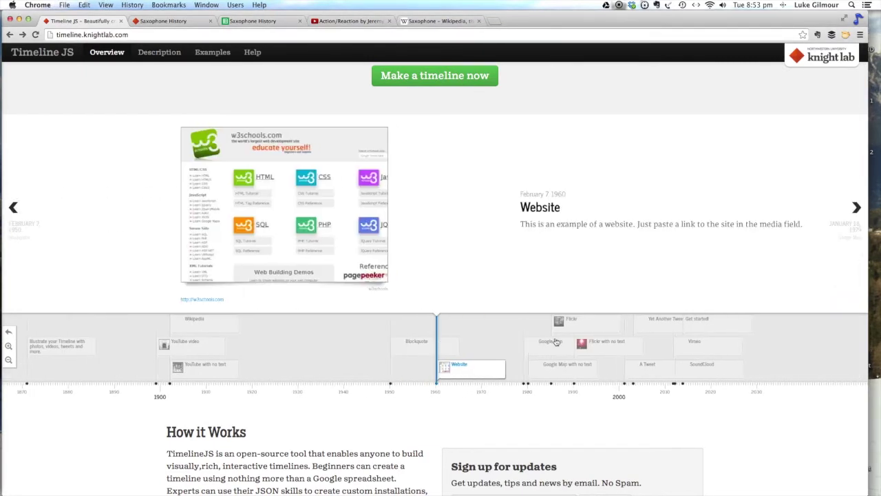
Scroll down to the Make a Timeline publishing steps, then return to the Saxophone History spreadsheet.
scroll(578, 205, "up", 1)
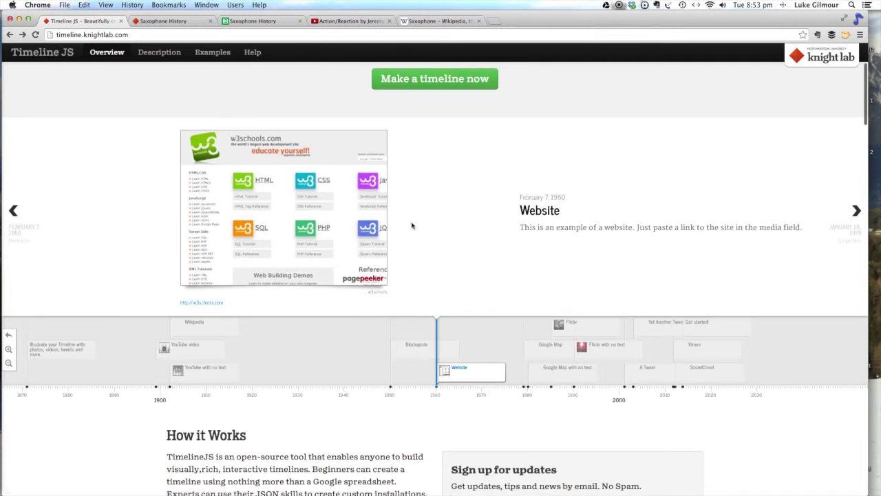
scroll(411, 225, "down", 2)
scroll(411, 226, "down", 3)
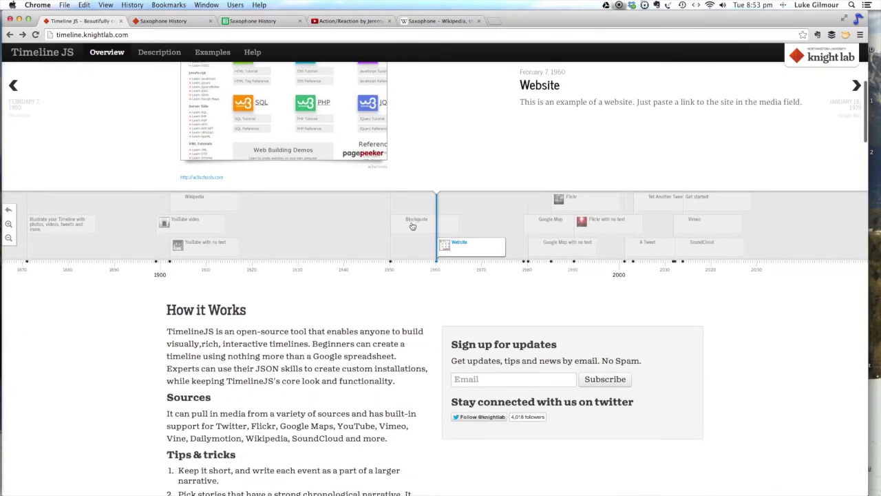
scroll(412, 226, "down", 10)
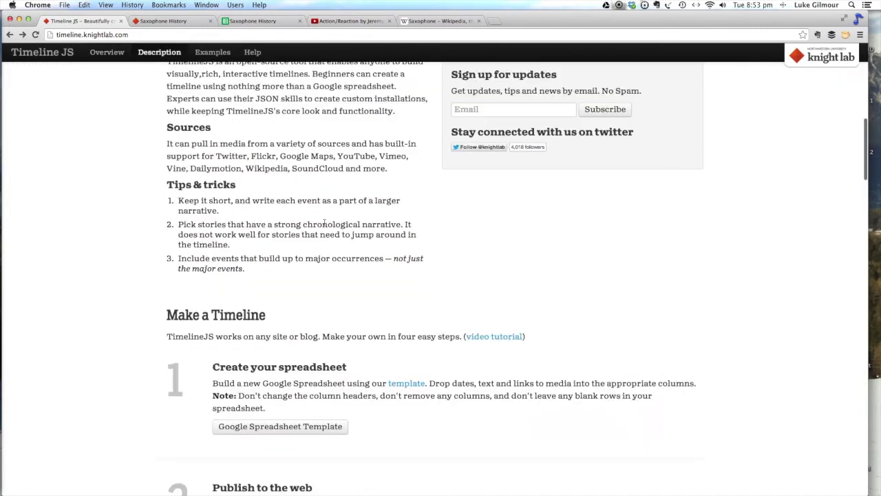
scroll(327, 221, "down", 3)
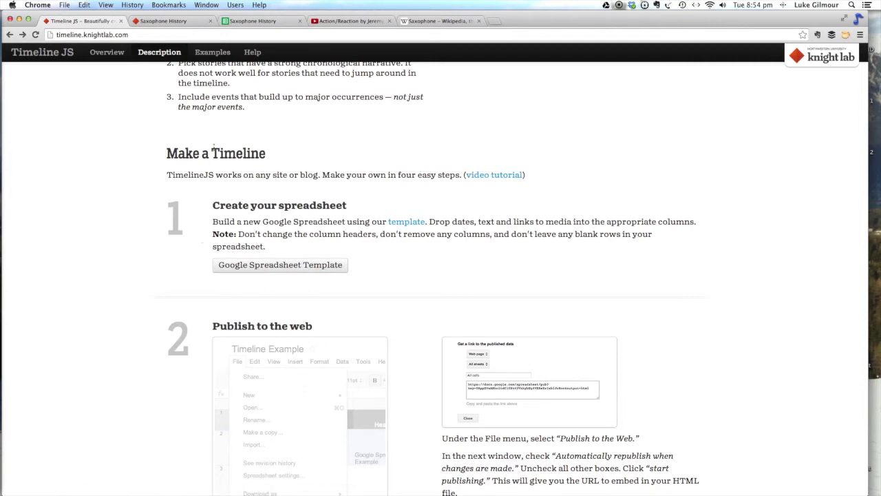
left_click(245, 22)
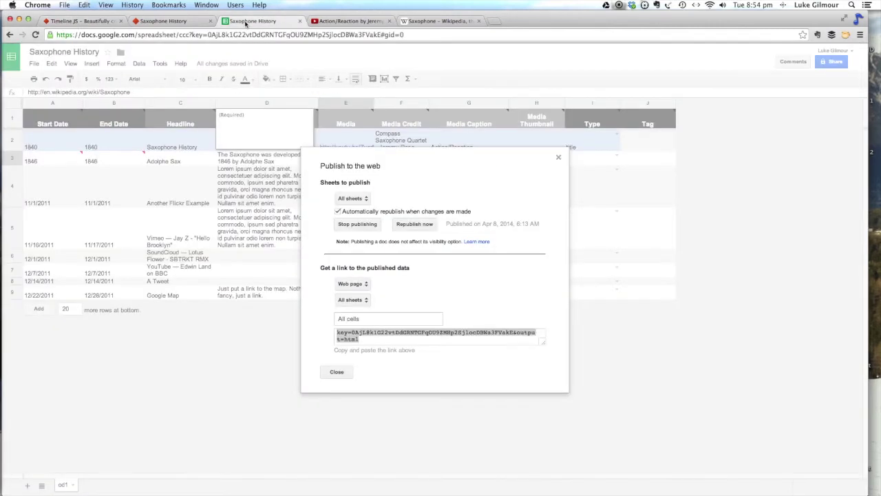
Close the Publish to the web dialog and inspect the date cells A4, A2 and B4.
left_click(558, 157)
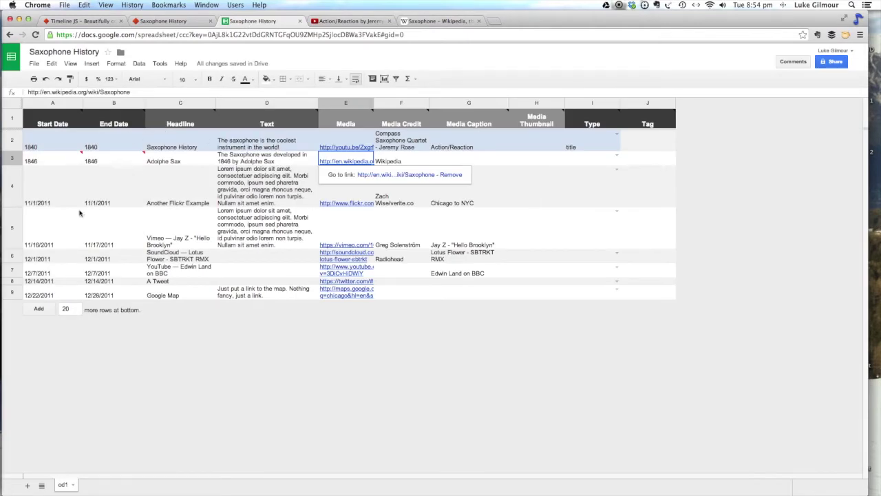
left_click(62, 182)
left_click_drag(62, 183, 596, 295)
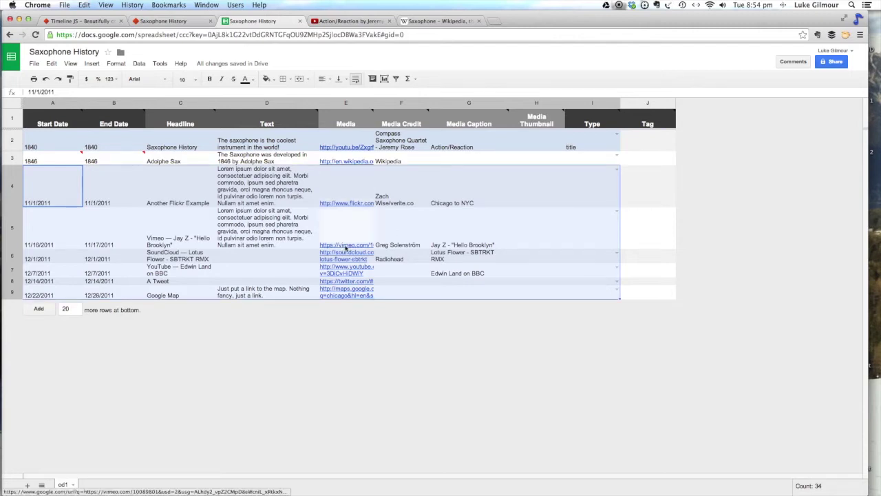
left_click(54, 141)
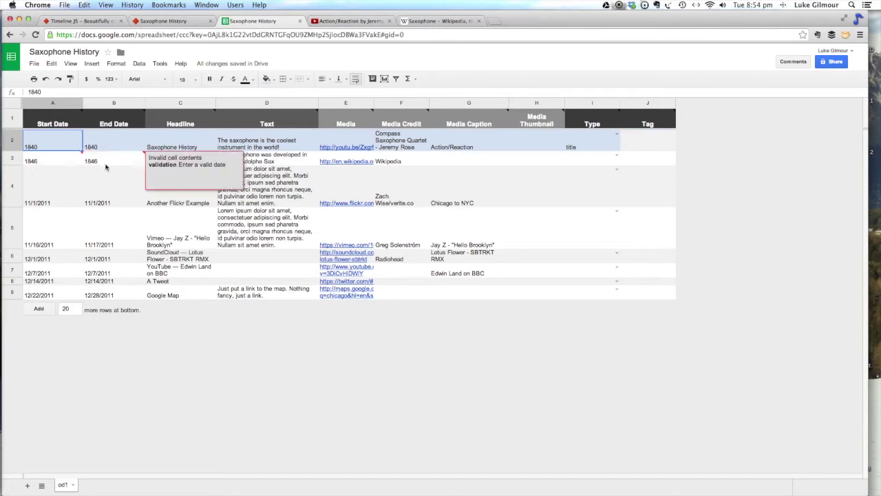
left_click(95, 186)
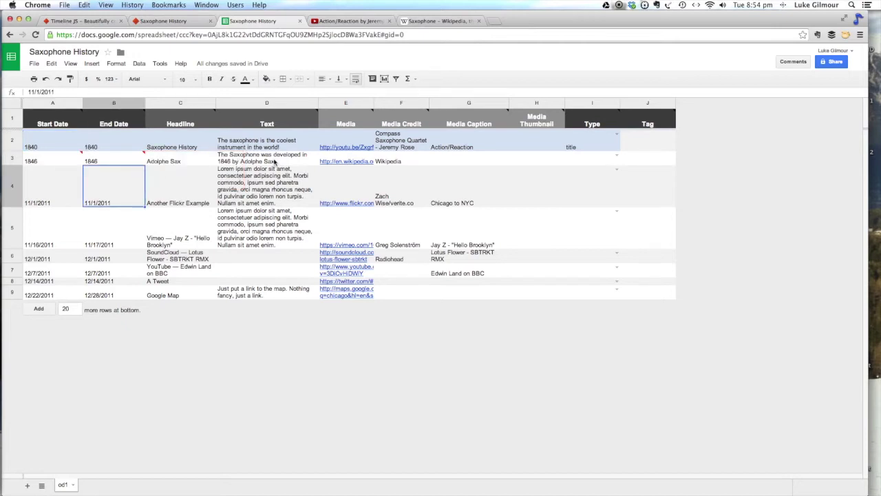
Select the Start and End Date range A2:B9 and open its number format options.
left_click(251, 146)
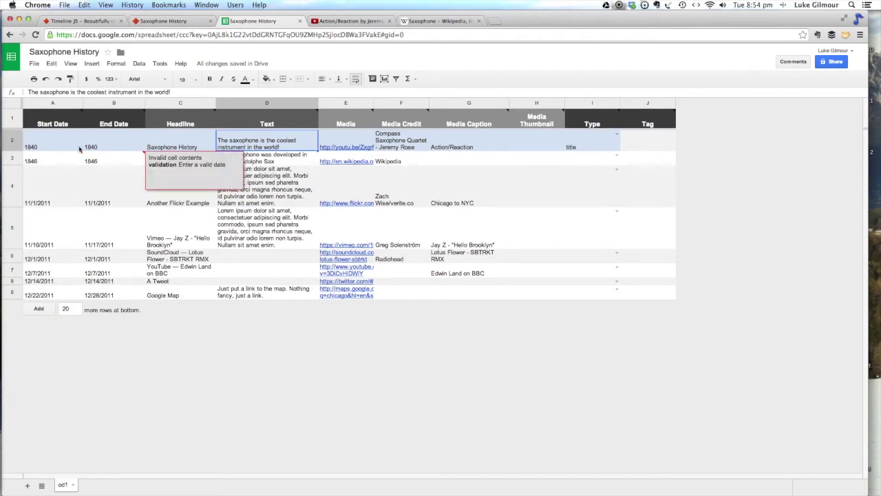
left_click(116, 139)
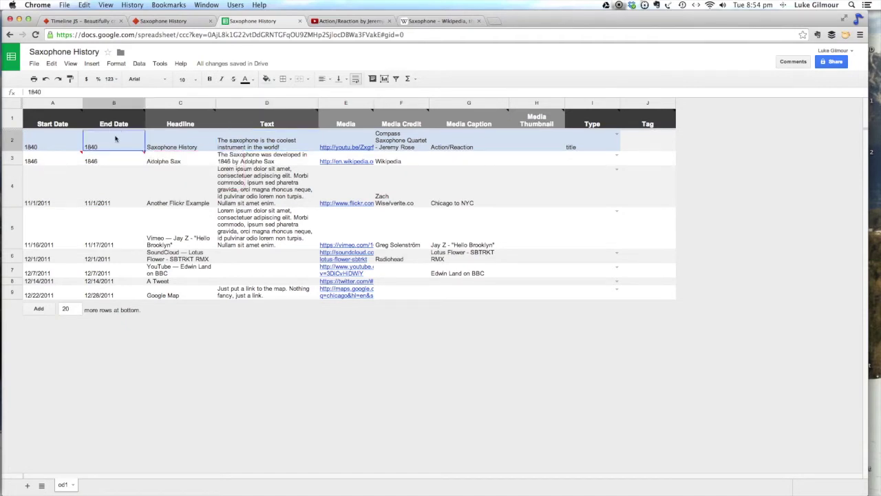
left_click(55, 141)
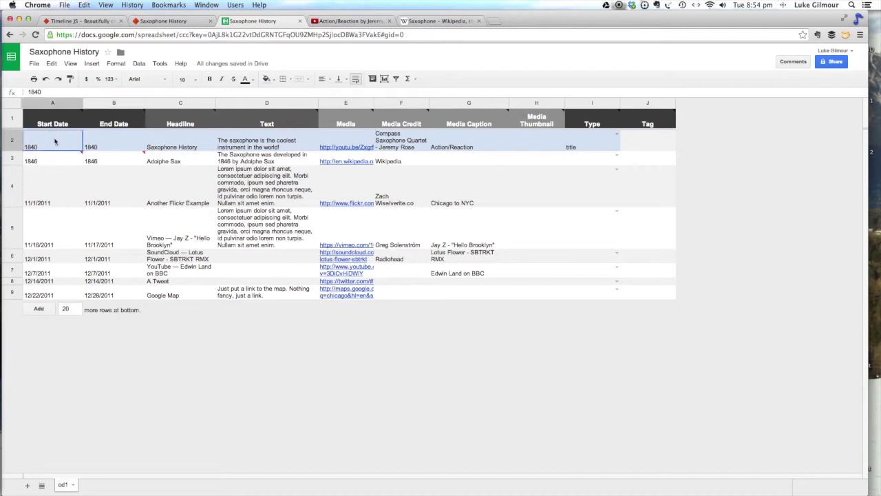
left_click_drag(55, 141, 126, 301)
left_click(117, 63)
mouse_move(137, 80)
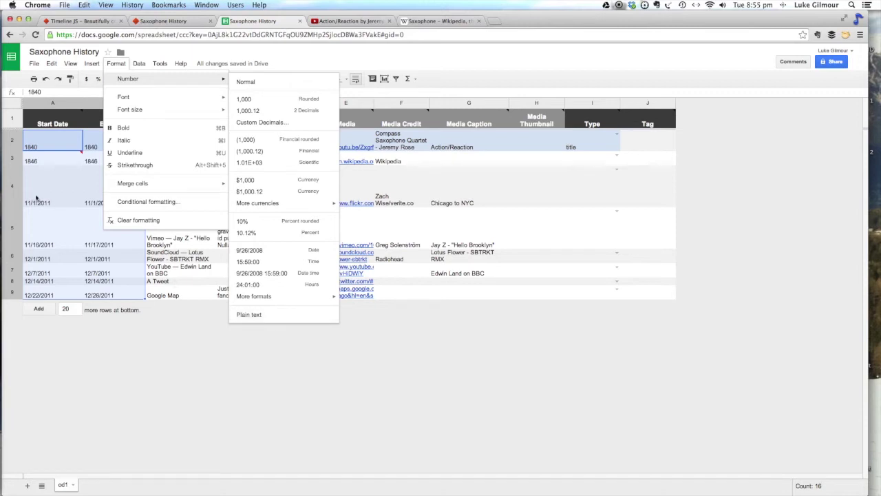
left_click(58, 160)
left_click(59, 145)
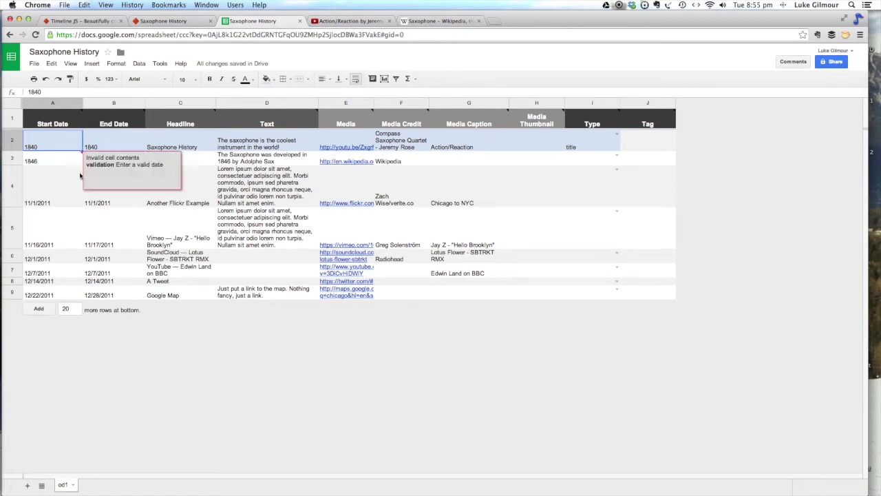
left_click(64, 200)
left_click(115, 205)
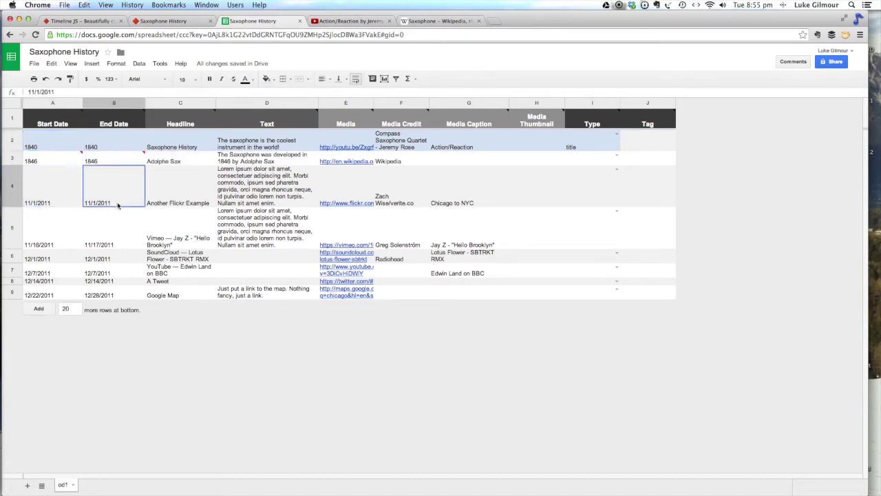
left_click(45, 202)
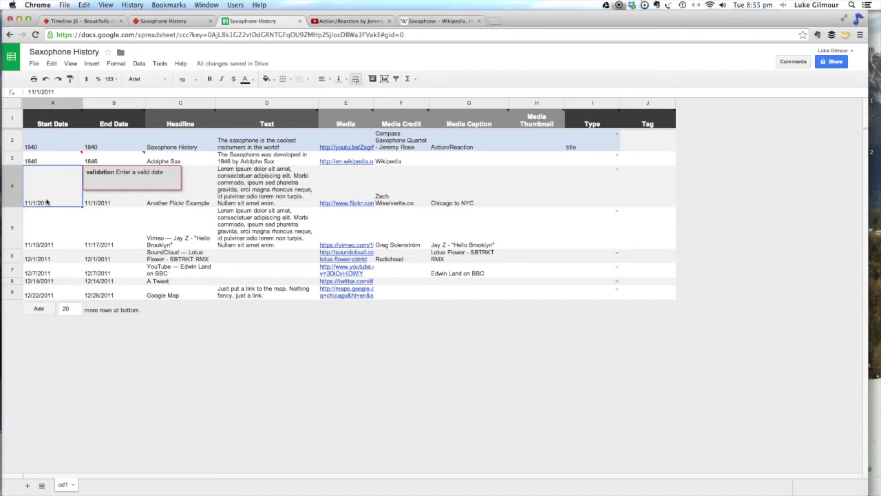
left_click(67, 146)
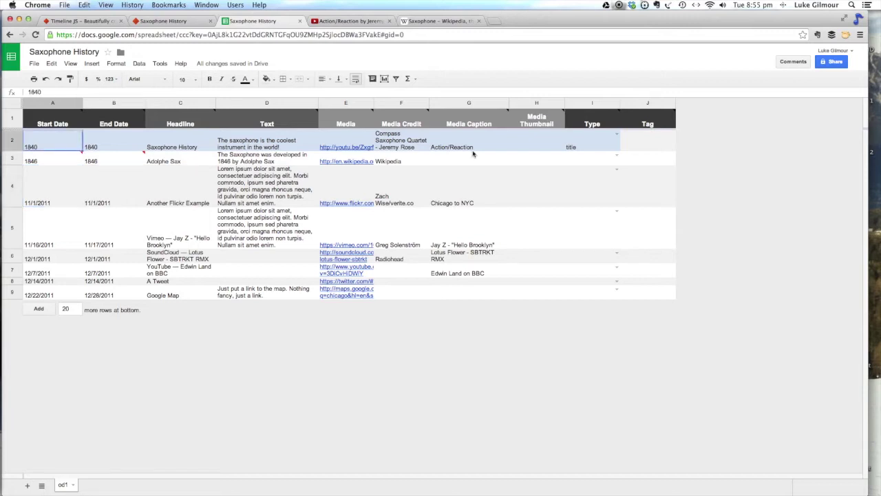
left_click(582, 143)
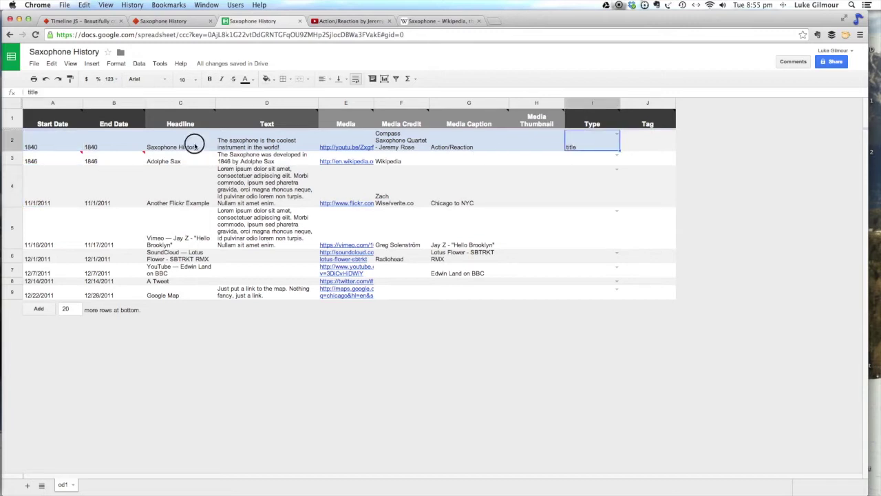
left_click(195, 145)
left_click(268, 141)
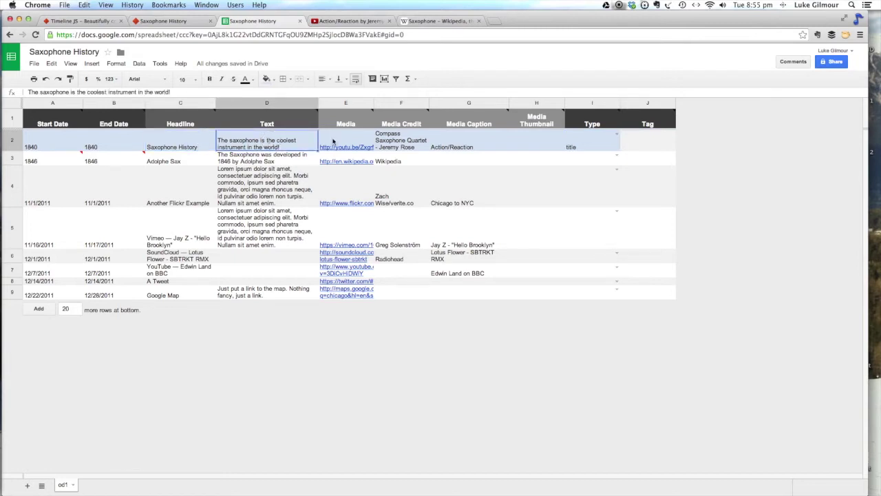
left_click(355, 21)
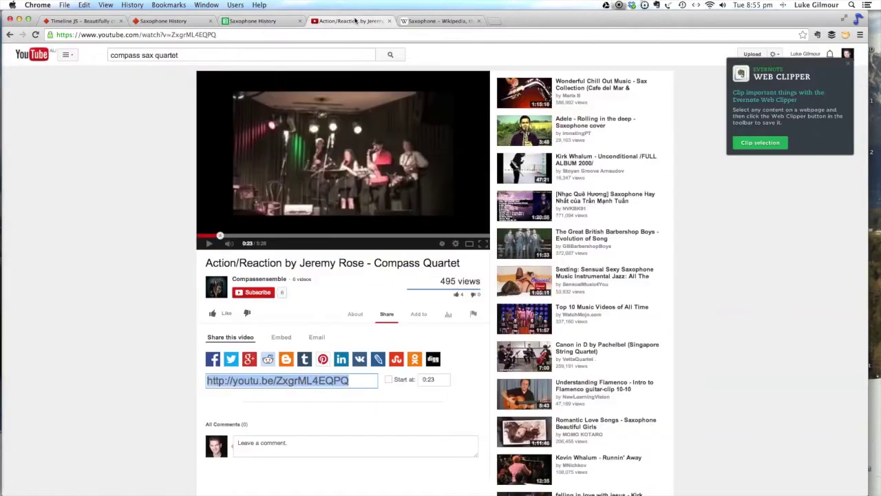
scroll(142, 236, "down", 2)
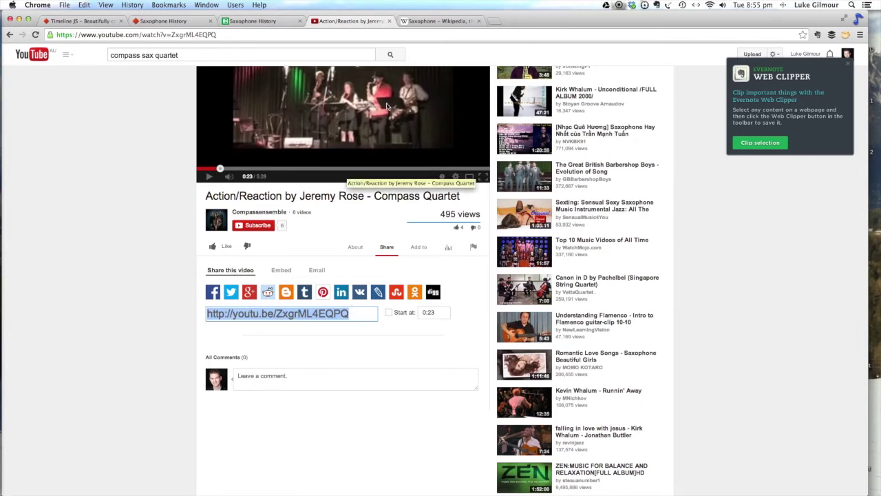
left_click(253, 21)
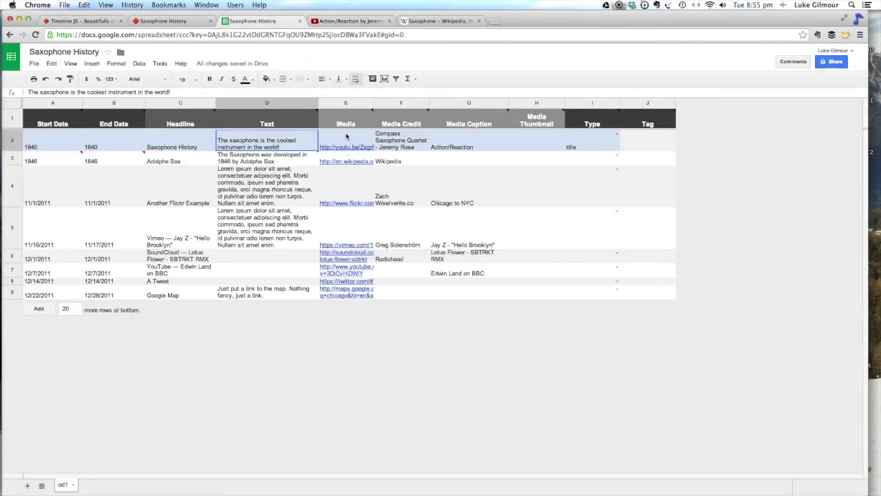
Check the title row's media credit in F2, then switch to the Saxophone Wikipedia article.
left_click(402, 143)
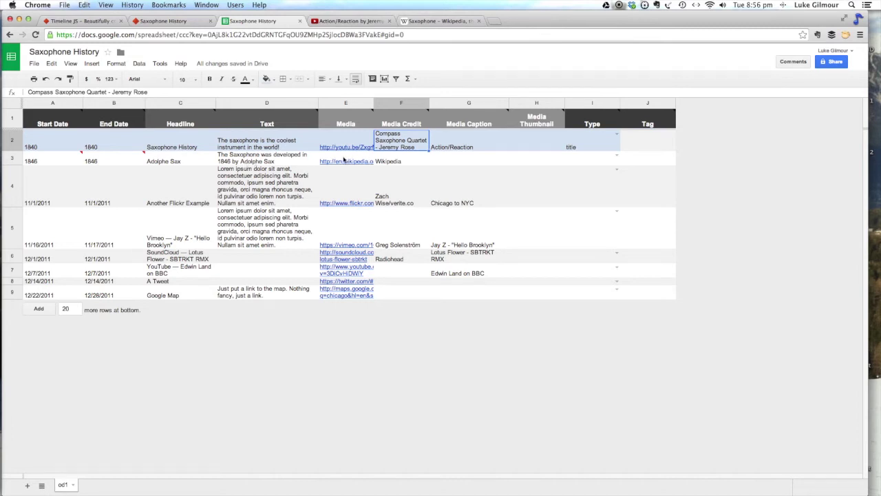
left_click(438, 22)
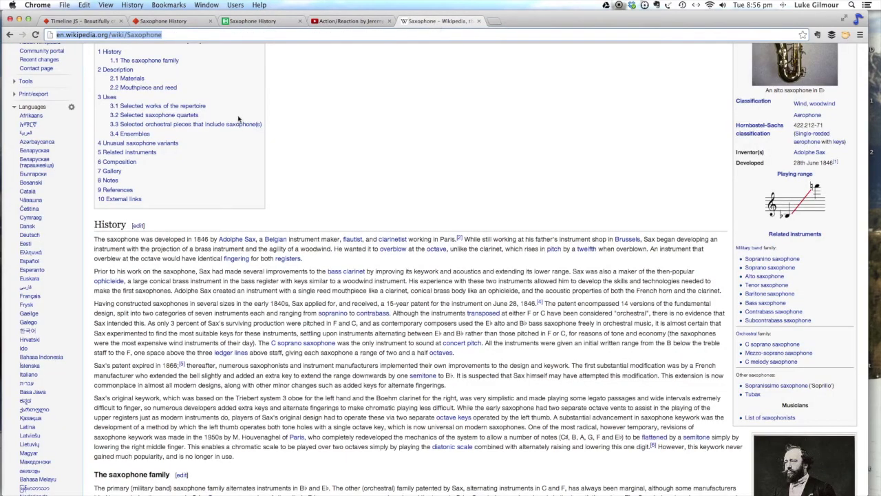
Skim the Wikipedia History section, then check the Wikipedia credit in F3 of the Adolphe Sax row.
scroll(238, 119, "up", 3)
scroll(238, 120, "down", 5)
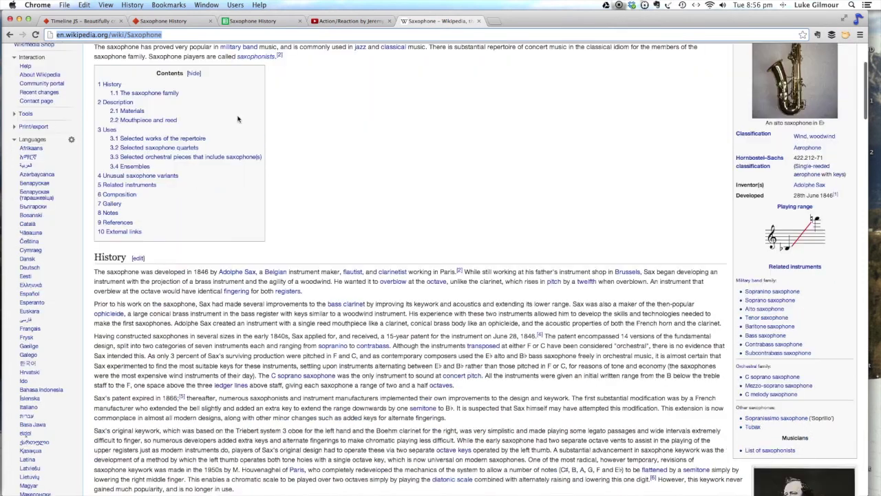
left_click(252, 22)
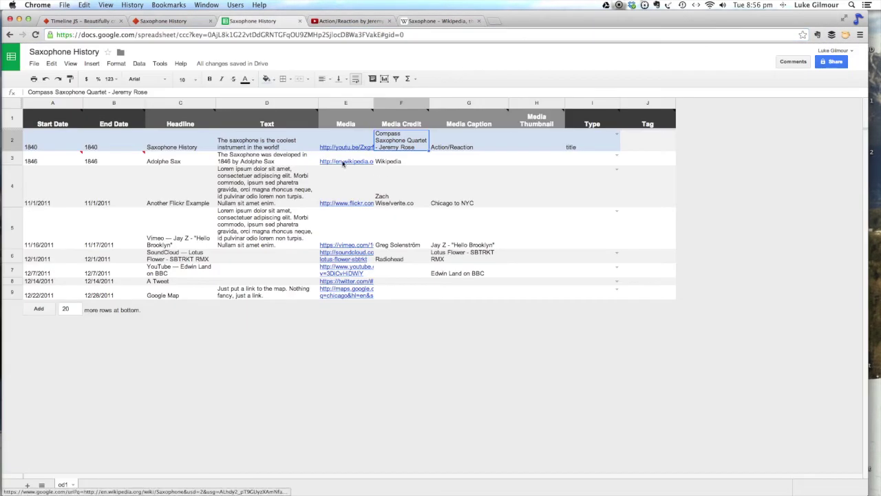
left_click(416, 162)
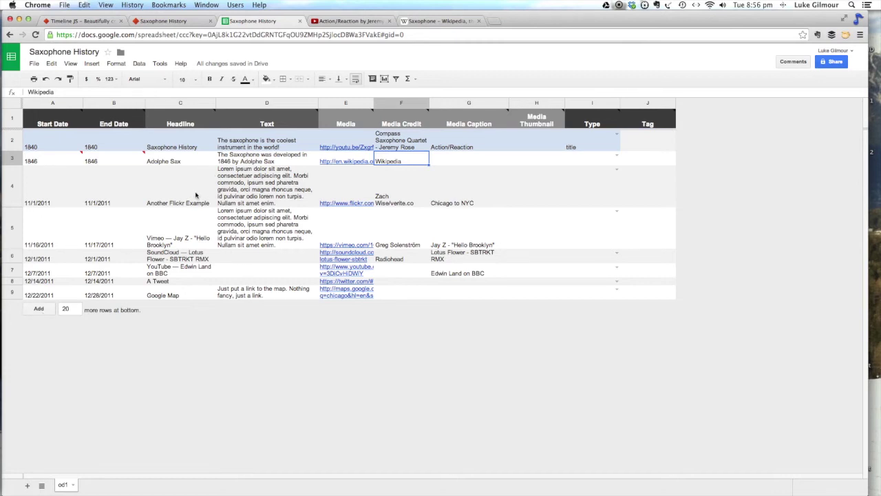
Publish the sheet to the web with automatic republishing enabled and select the published link.
left_click(33, 64)
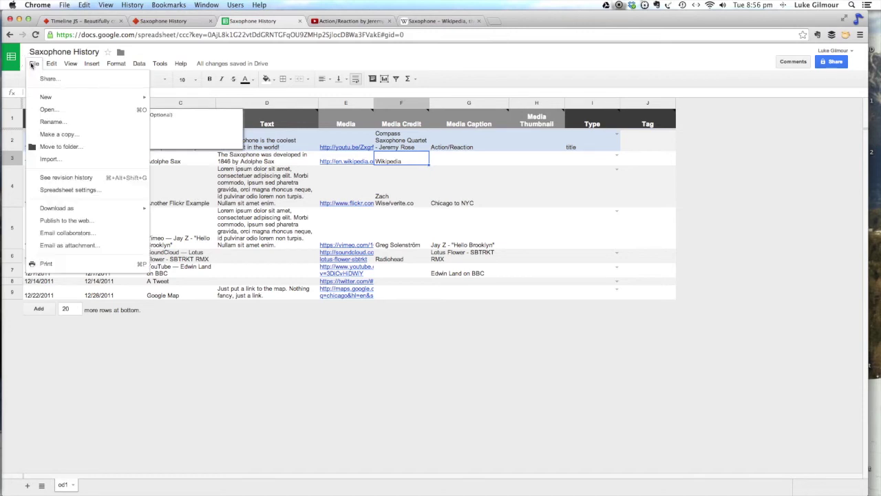
left_click(75, 221)
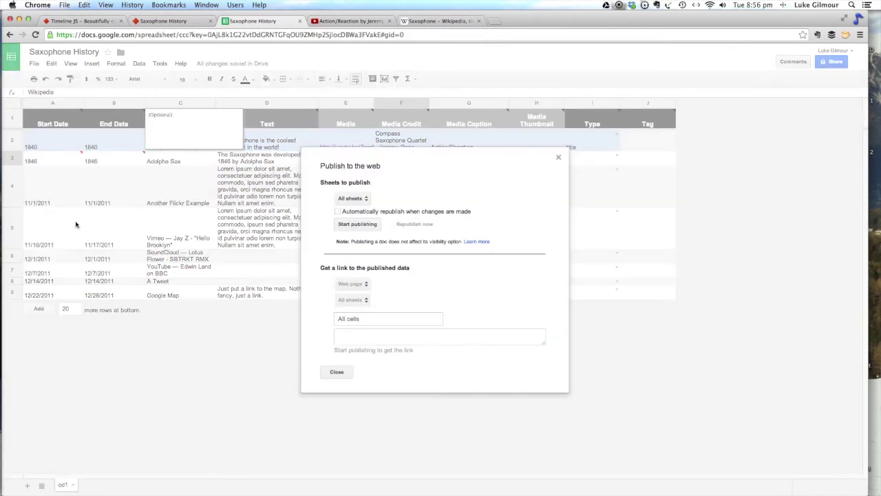
left_click(338, 212)
left_click(339, 213)
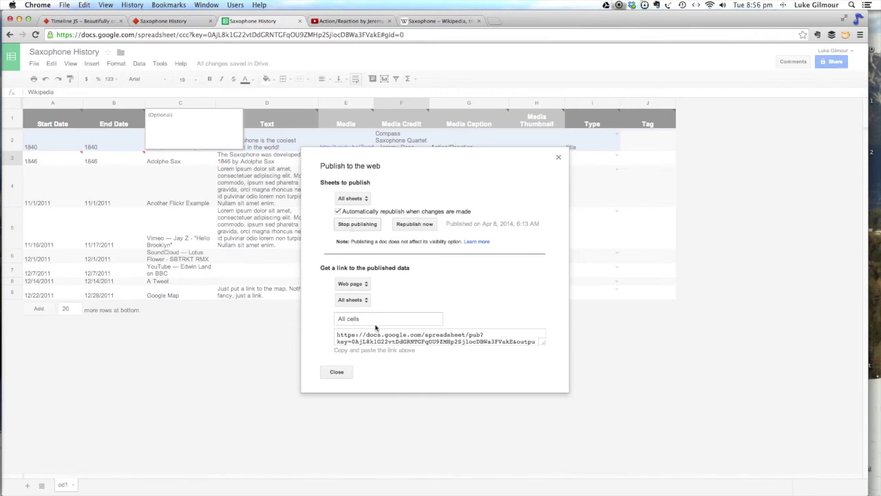
left_click(413, 337)
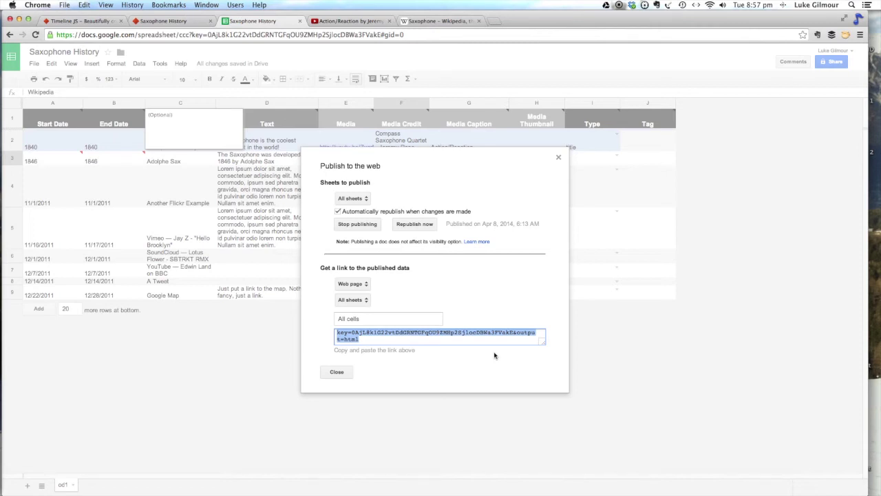
left_click(82, 23)
Select the Google Spreadsheet URL in TimelineJS step 3 and scroll on to the generated preview.
scroll(348, 276, "down", 5)
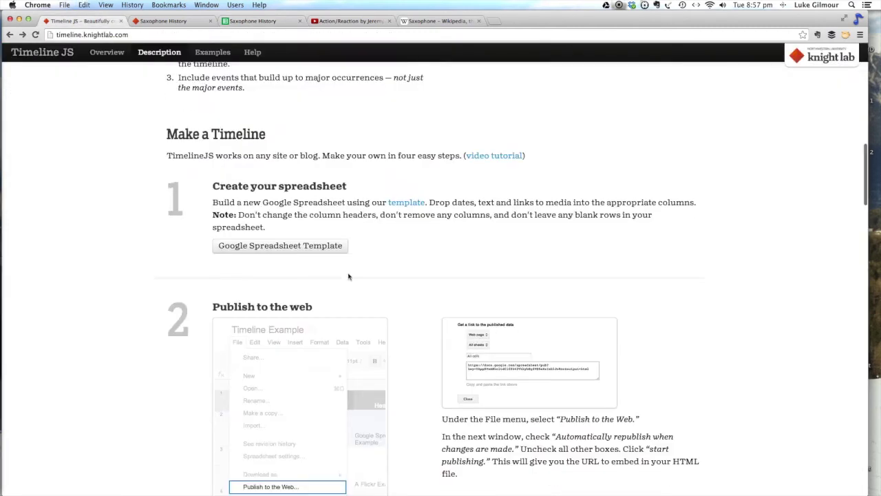
scroll(348, 276, "down", 3)
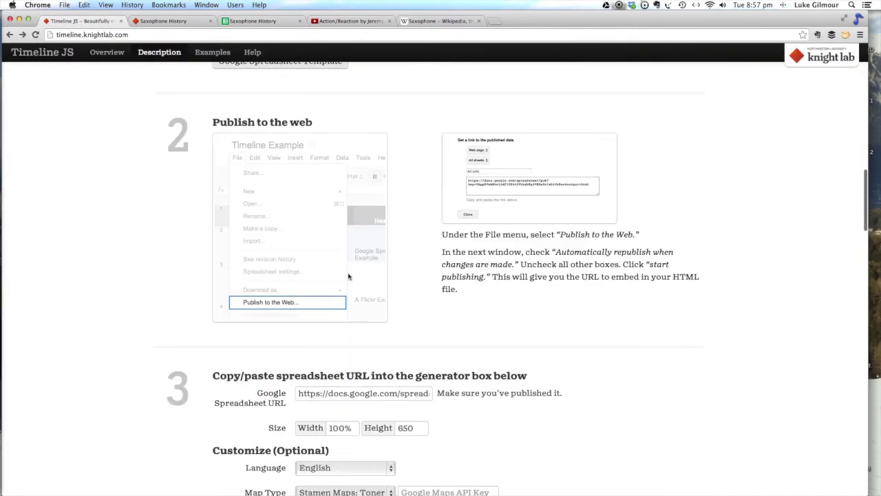
scroll(398, 284, "down", 3)
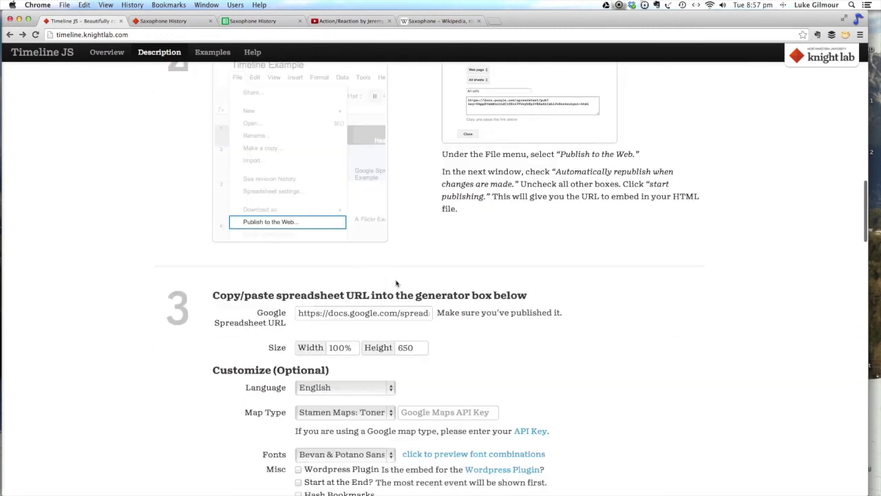
left_click(335, 312)
double_click(336, 312)
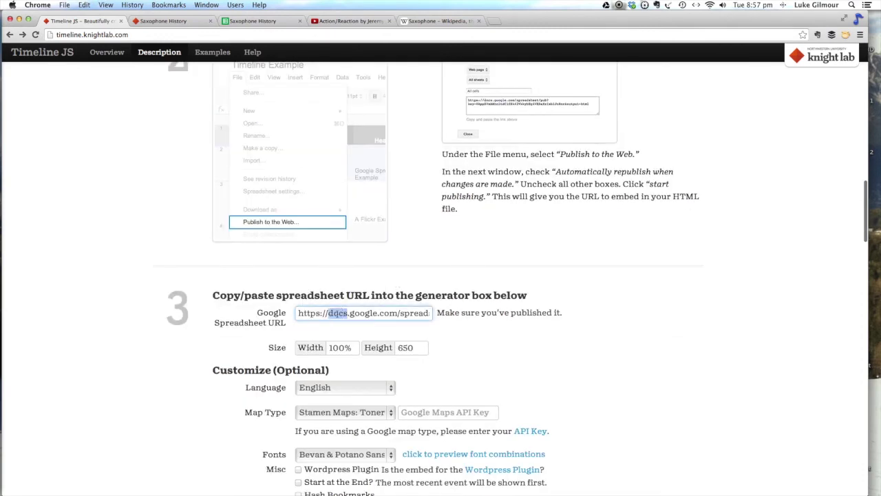
triple_click(336, 313)
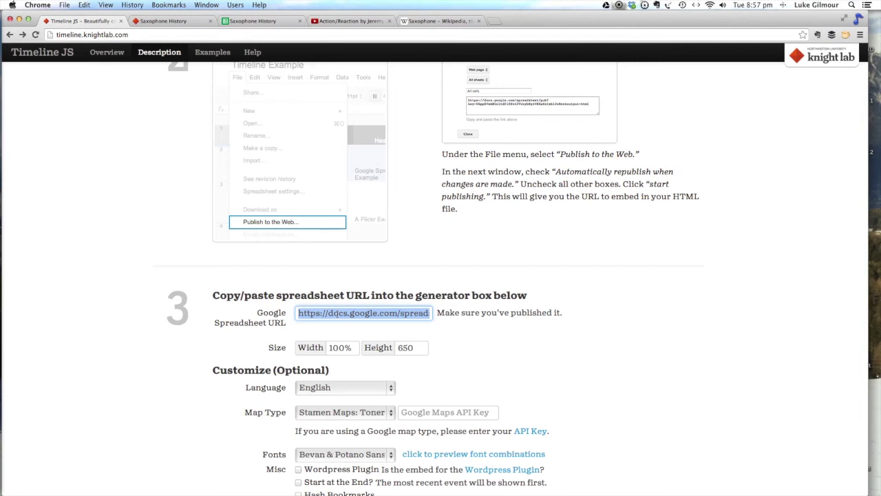
scroll(336, 313, "down", 7)
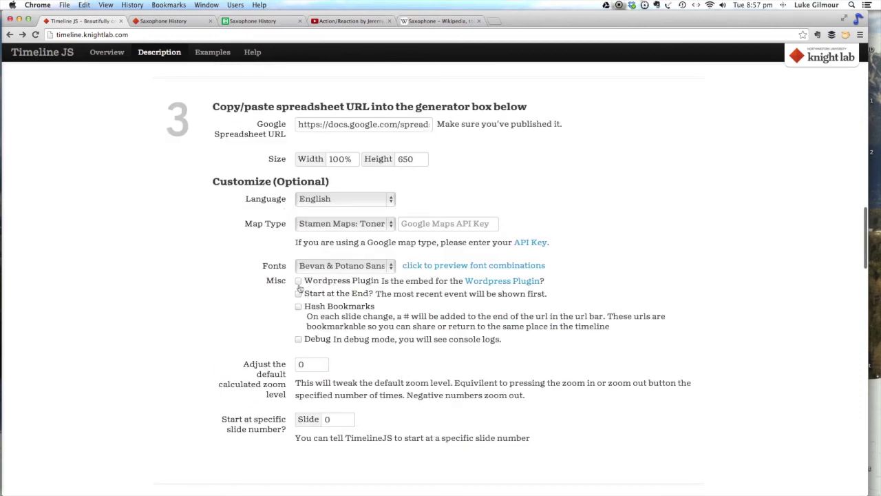
scroll(207, 317, "down", 8)
scroll(198, 317, "down", 2)
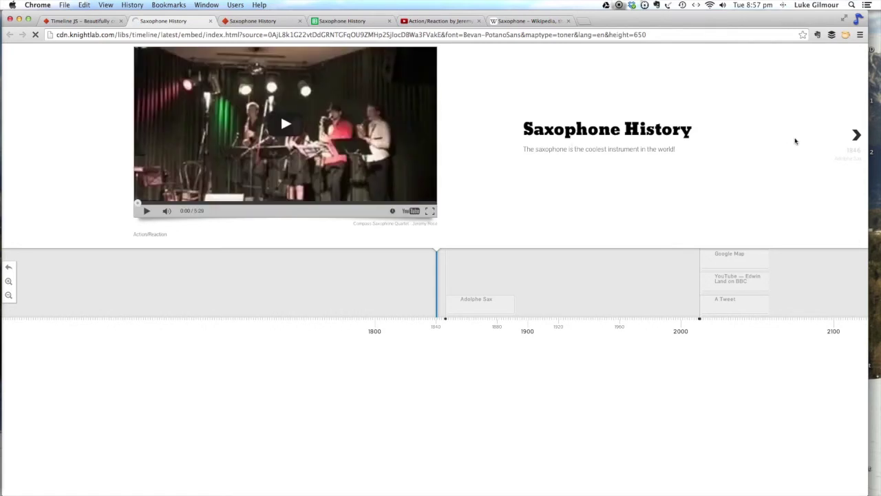
Advance the preview to the Adolphe Sax slide, select the full iframe embed code, and launch iAd Producer.
left_click(857, 136)
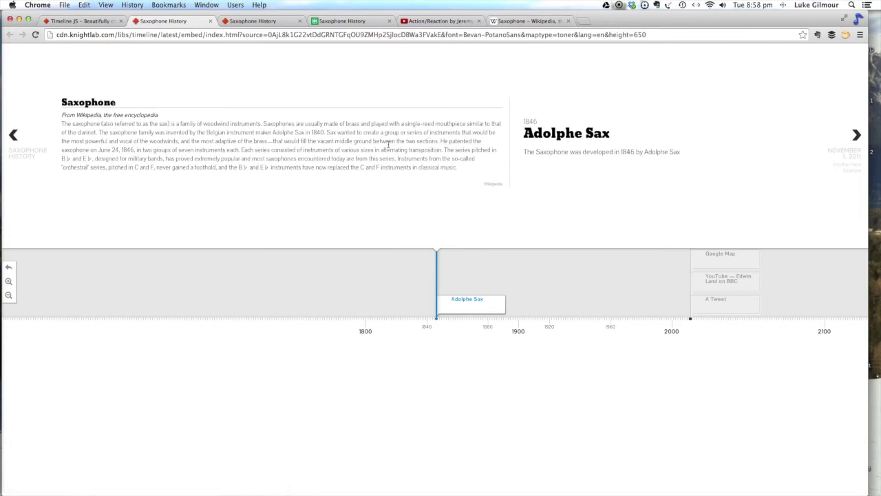
left_click(87, 22)
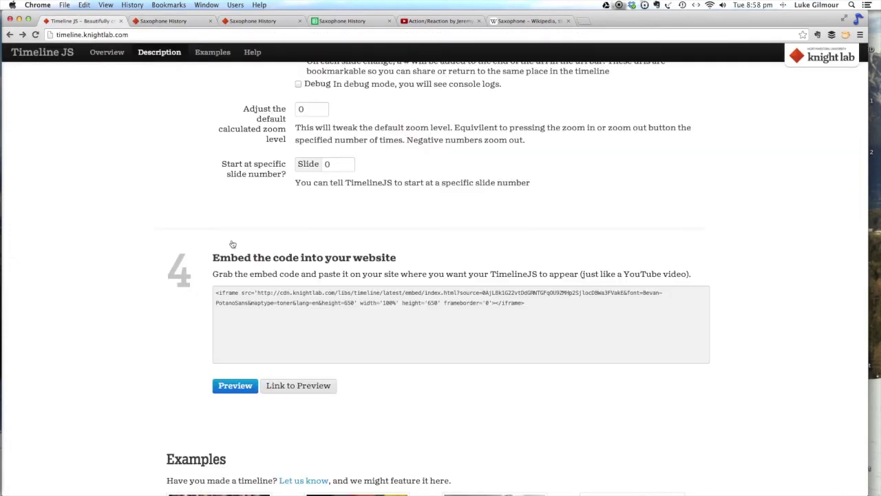
left_click(275, 305)
key("super+c")
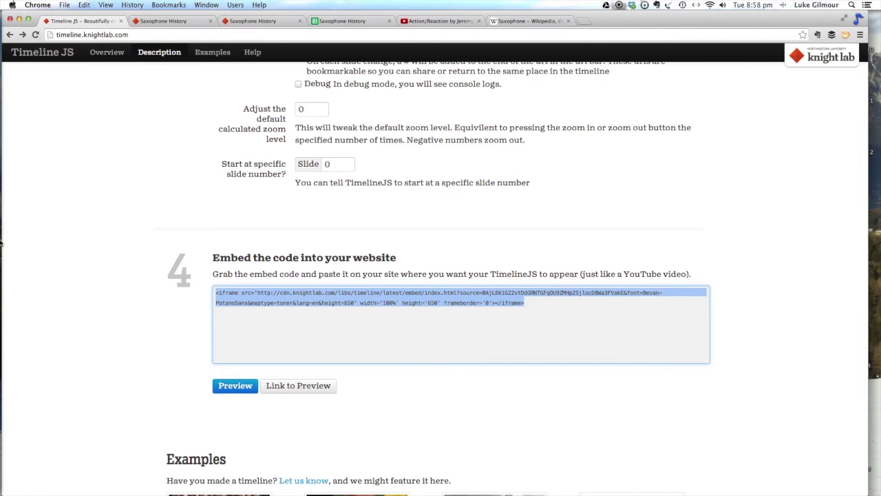
mouse_move(11, 349)
left_click(13, 349)
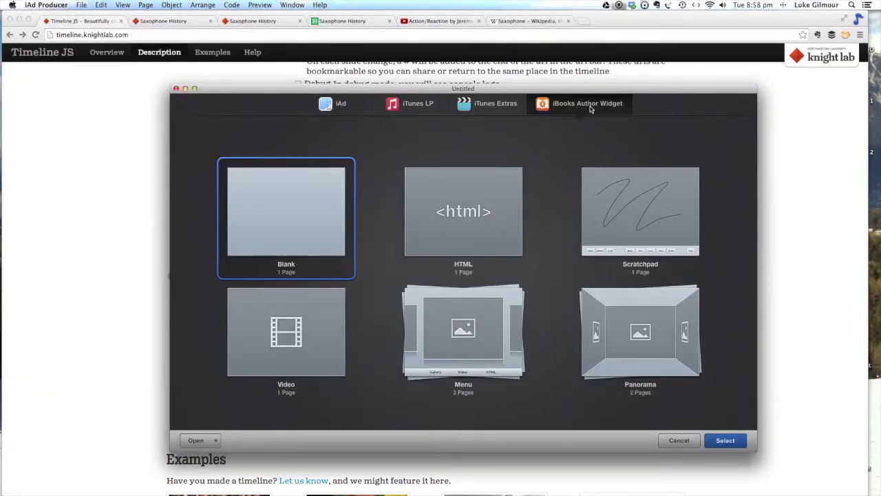
Create an HTML widget and replace its 'Your HTML here.' placeholder with the TimelineJS embed code.
left_click(457, 216)
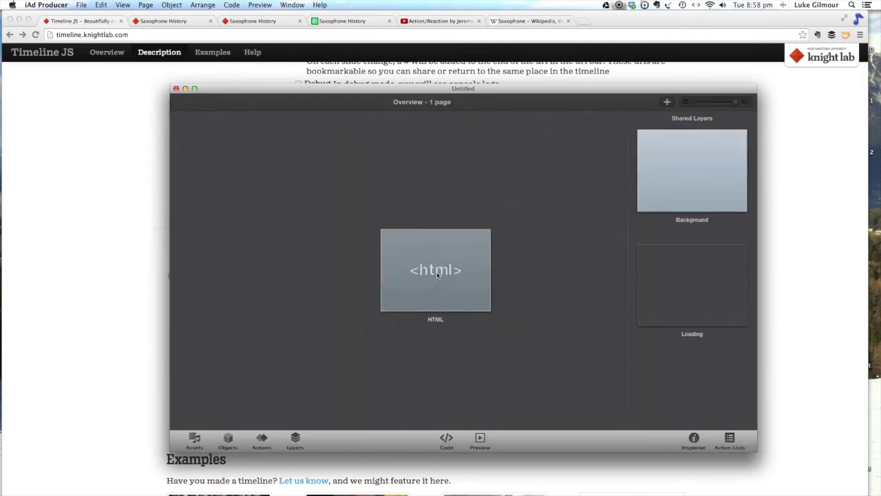
double_click(438, 272)
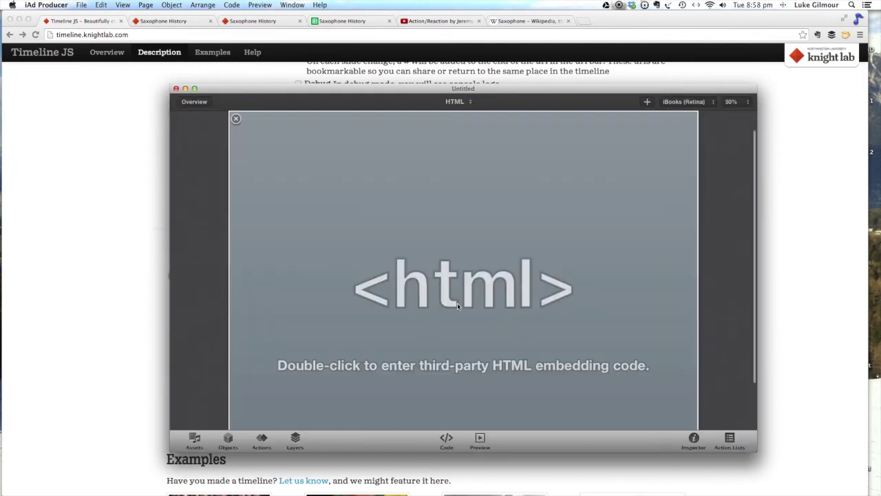
double_click(457, 303)
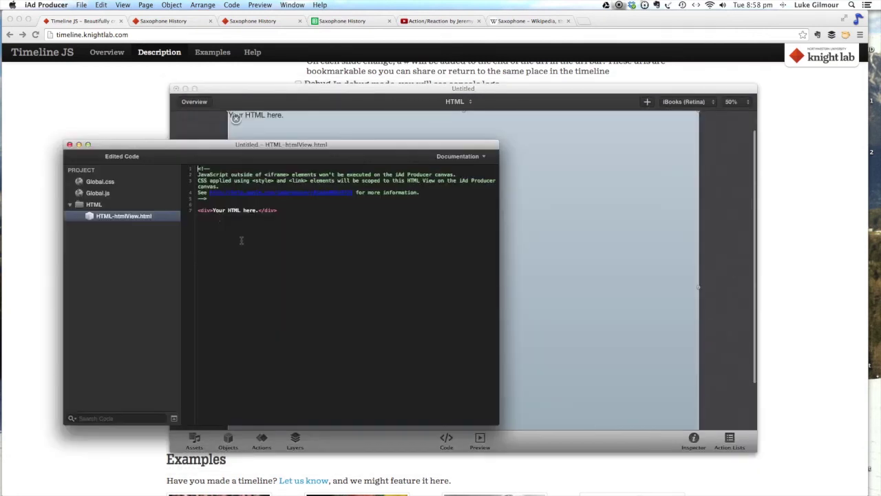
left_click_drag(213, 210, 257, 210)
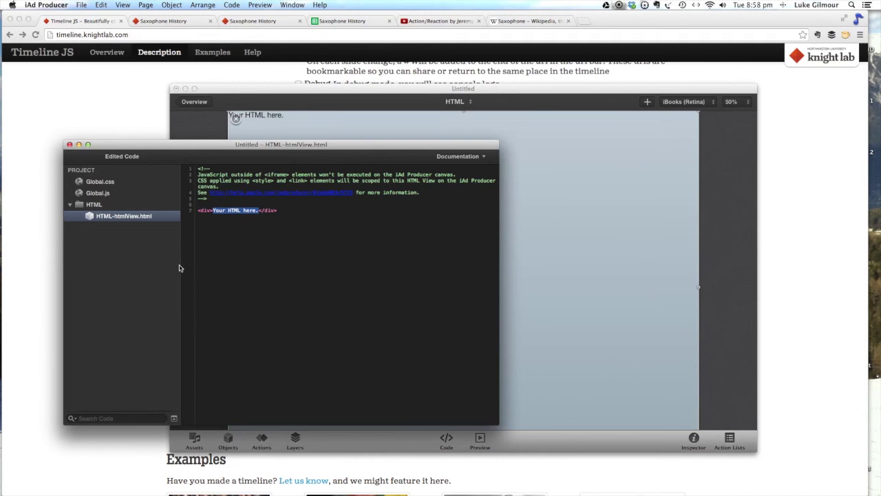
key("super+v")
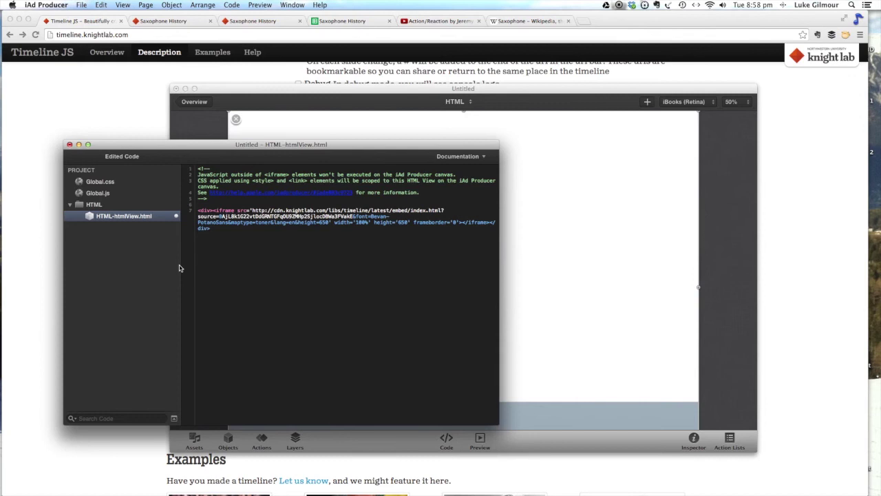
left_click(617, 215)
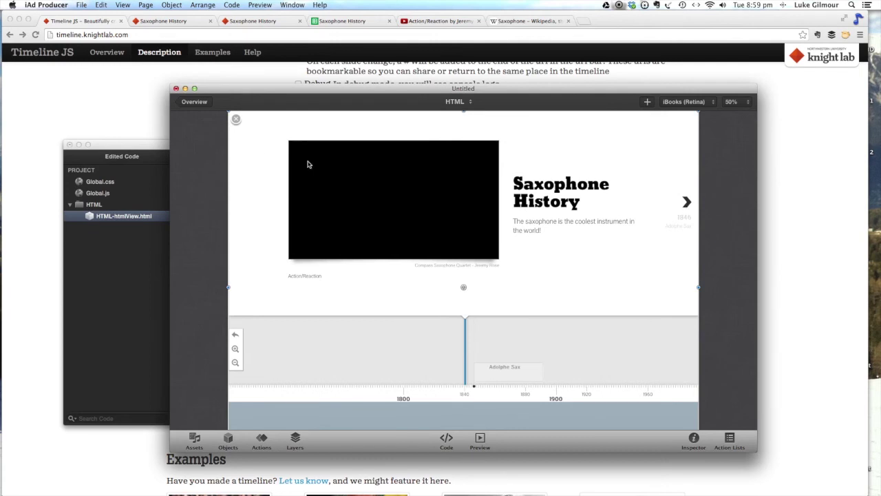
left_click(81, 5)
Export the widget to the Desktop under the name 'sax history 1'.
left_click(109, 71)
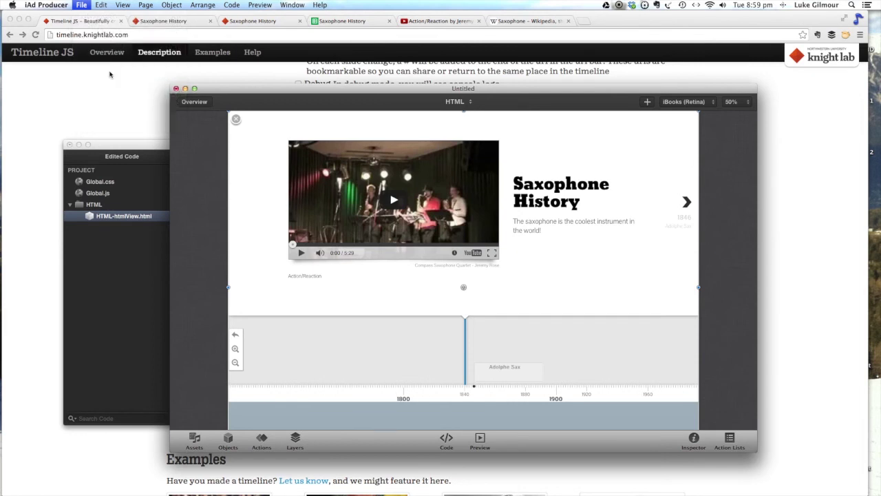
type("sax h")
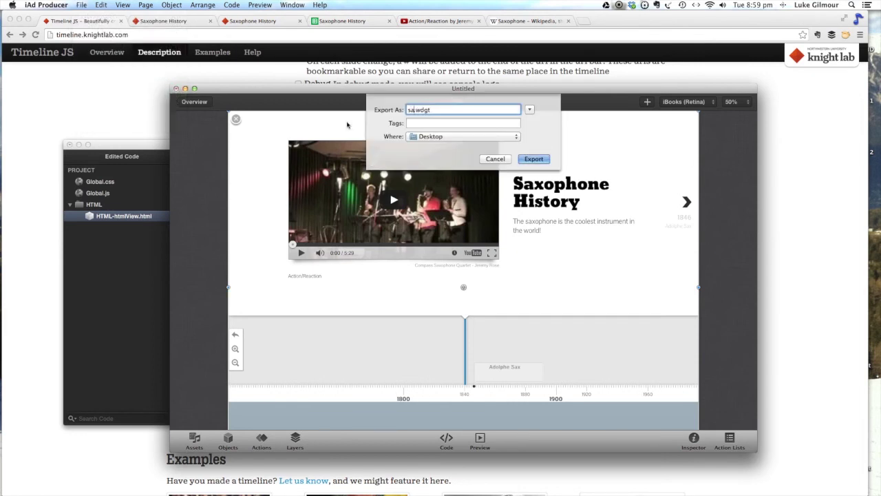
type("istory 1")
left_click(541, 160)
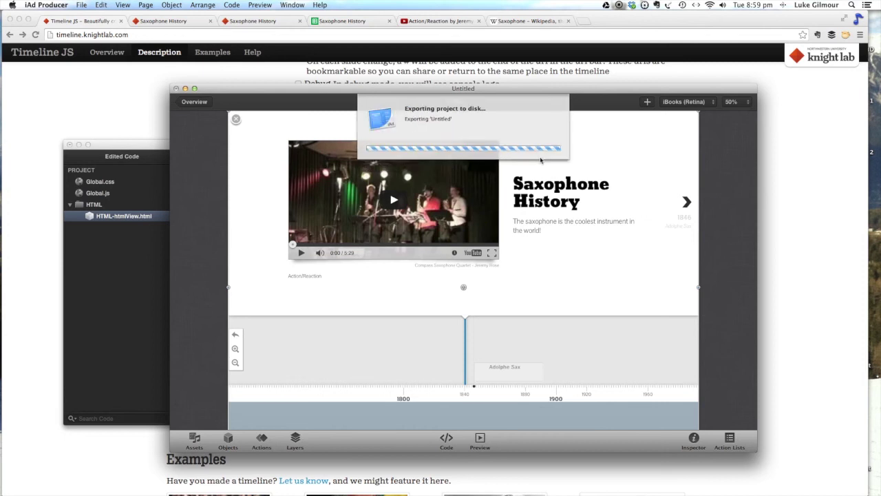
mouse_move(2, 104)
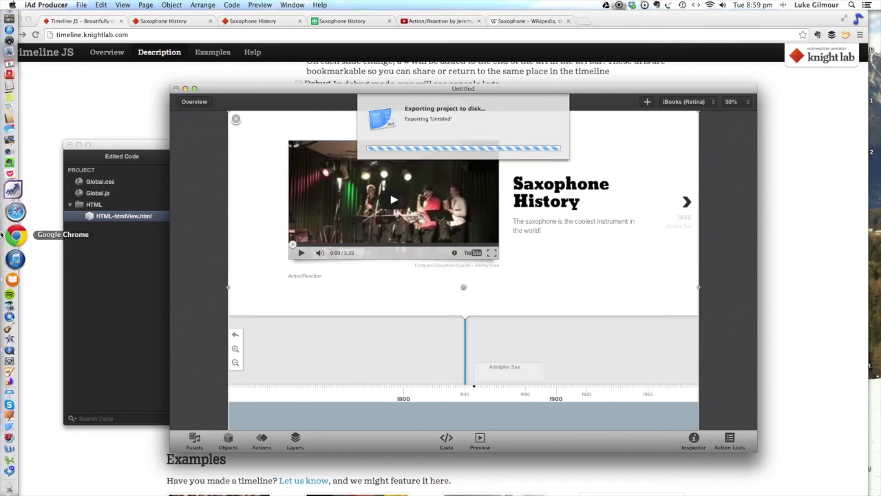
In iBooks Author, select the existing HTML widget on the chapter page.
left_click(8, 401)
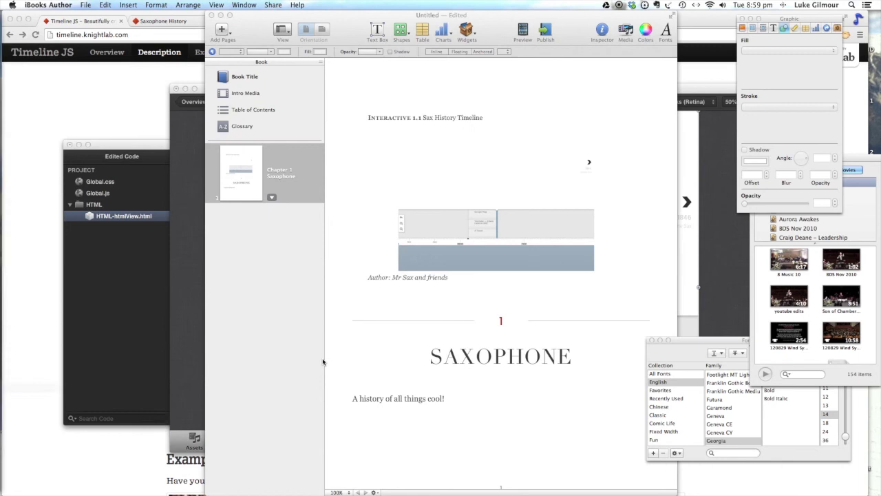
left_click(436, 326)
left_click(501, 207)
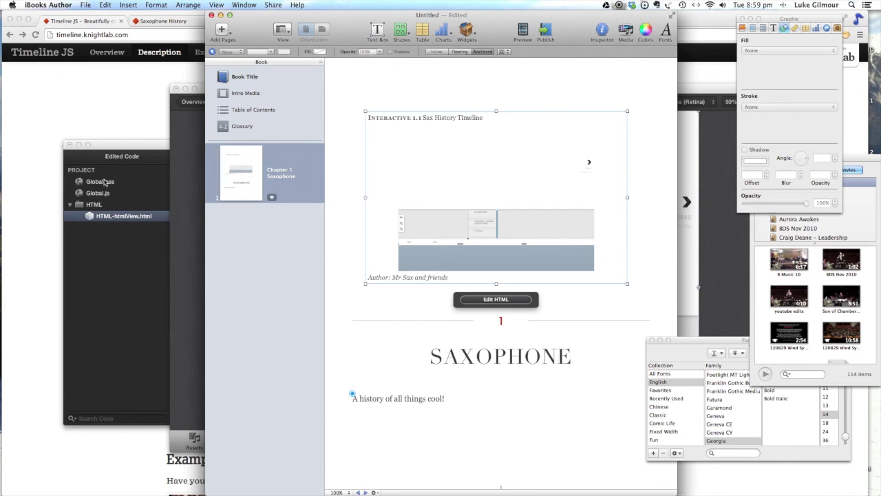
Drag sax history 1.wdgt from the Desktop into the timeline interactive and preview the book in iBooks.
mouse_move(2, 125)
left_click(2, 25)
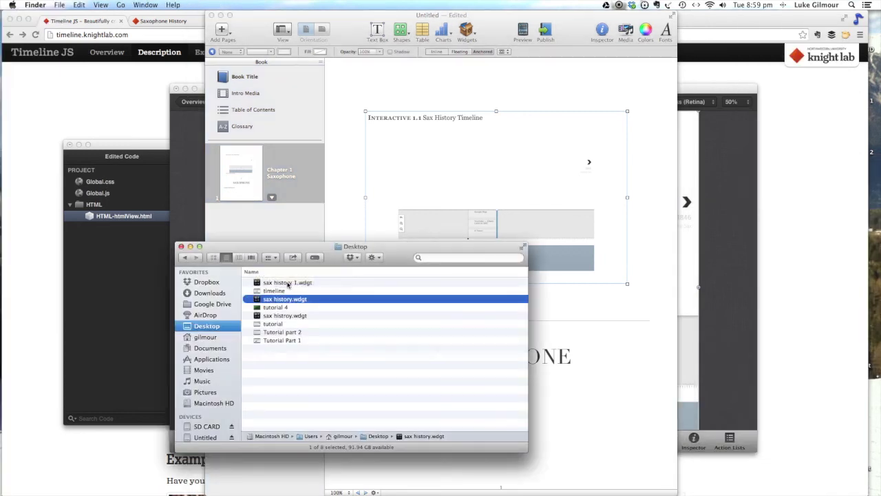
left_click(304, 283)
left_click_drag(303, 283, 419, 102)
left_click_drag(400, 132, 501, 204)
left_click(500, 205)
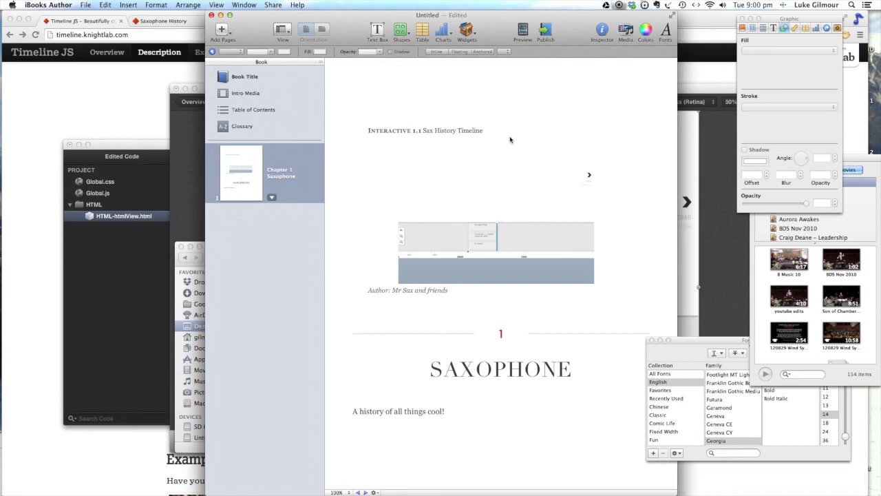
left_click(524, 30)
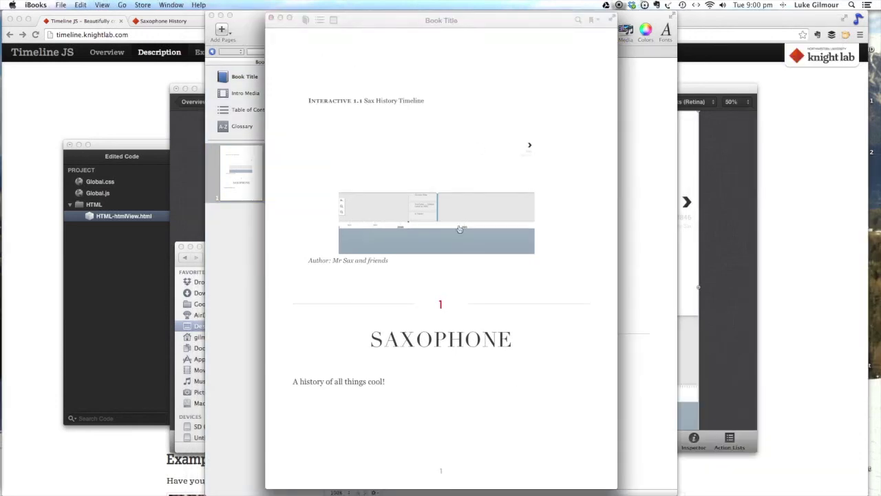
Expand the Sax History Timeline widget and page from its title slide to 'YouTube – Edwin Land on BBC'.
left_click(428, 187)
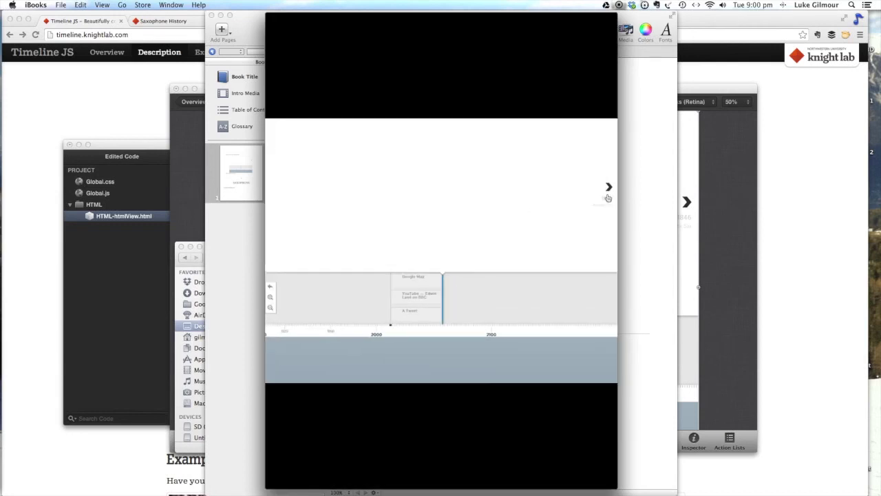
left_click(608, 188)
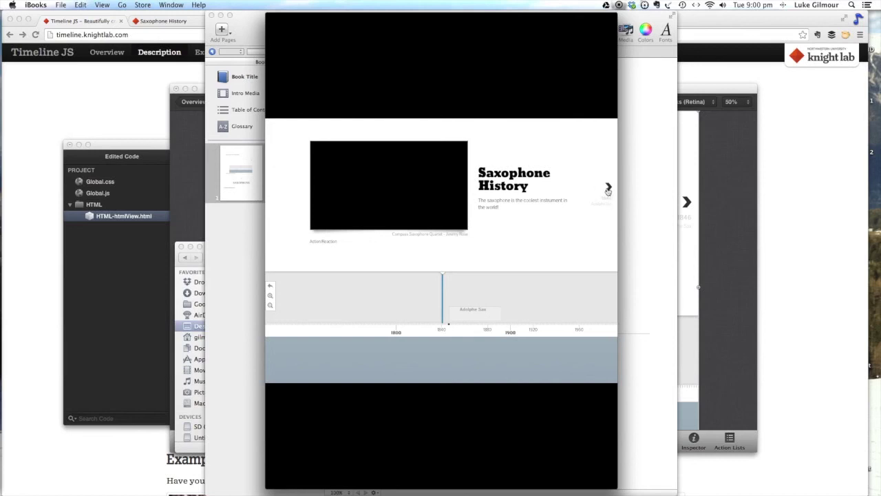
left_click(609, 190)
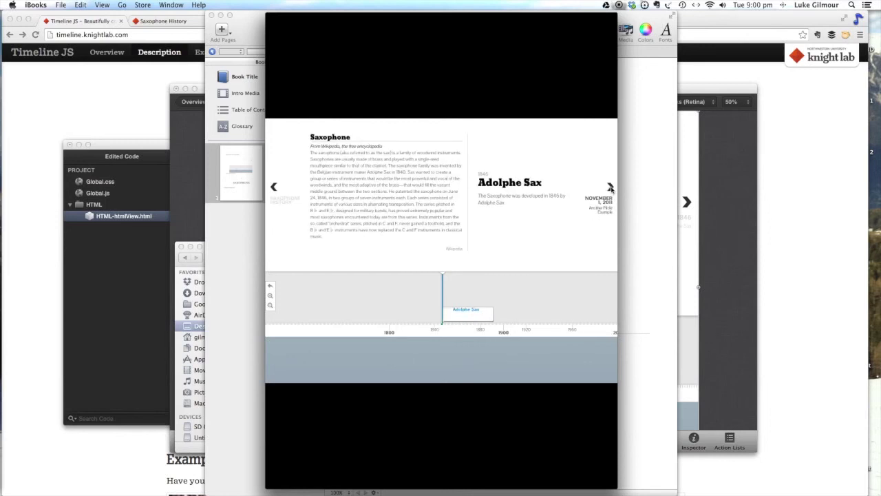
left_click(610, 188)
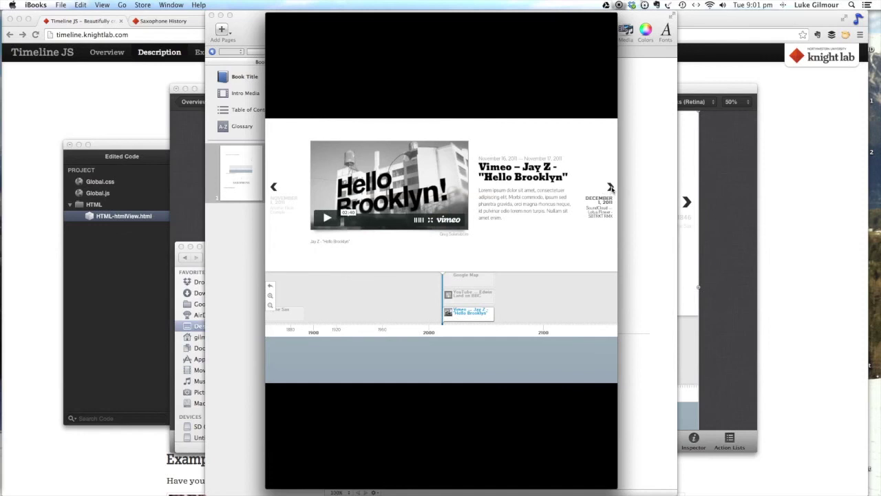
left_click(610, 188)
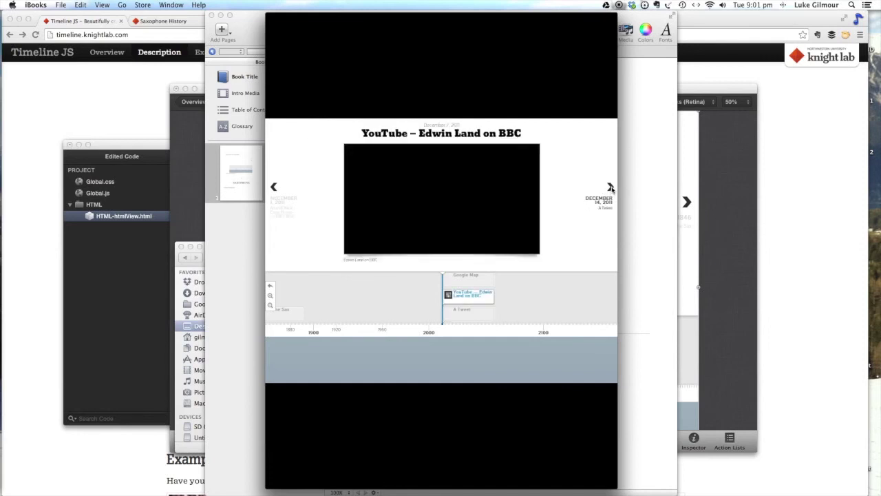